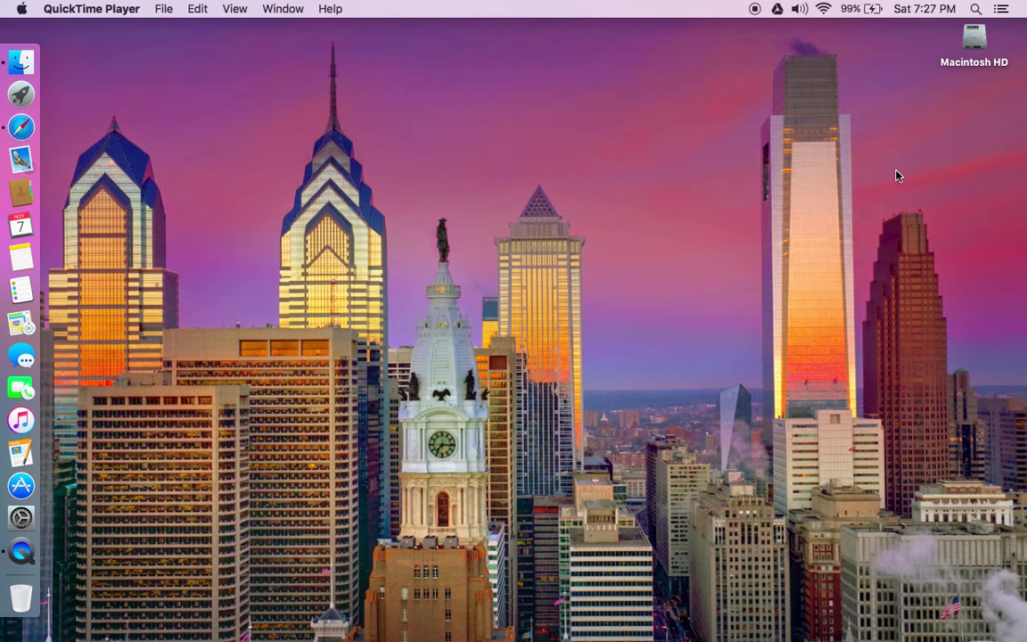
Step: Click the empty desktop wallpaper so Finder replaces QuickTime Player as the active app
left_click(953, 217)
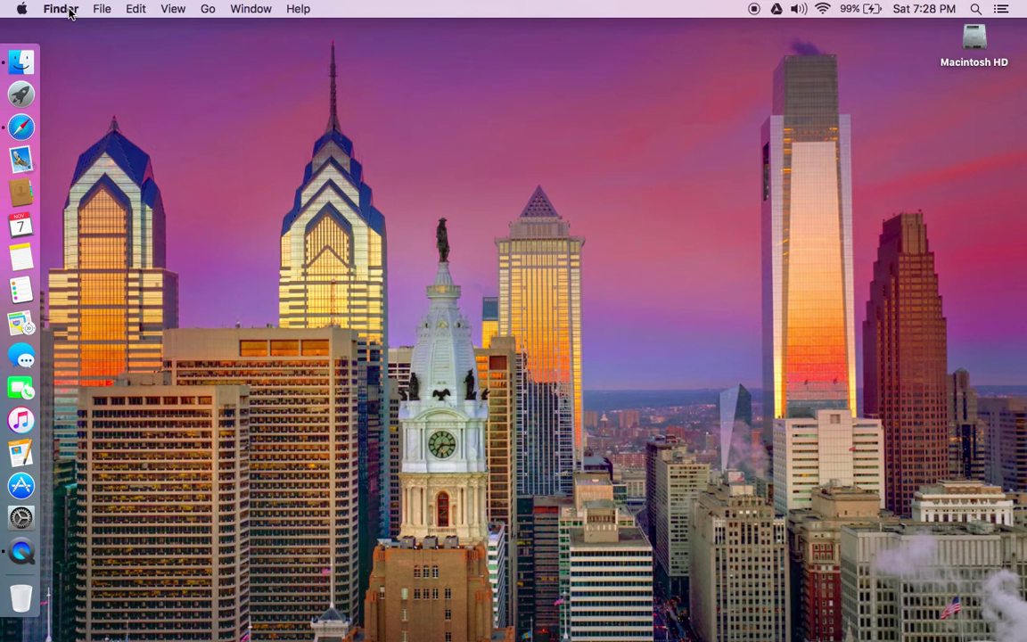
Step: Open Finder Preferences on the General tab
left_click(68, 11)
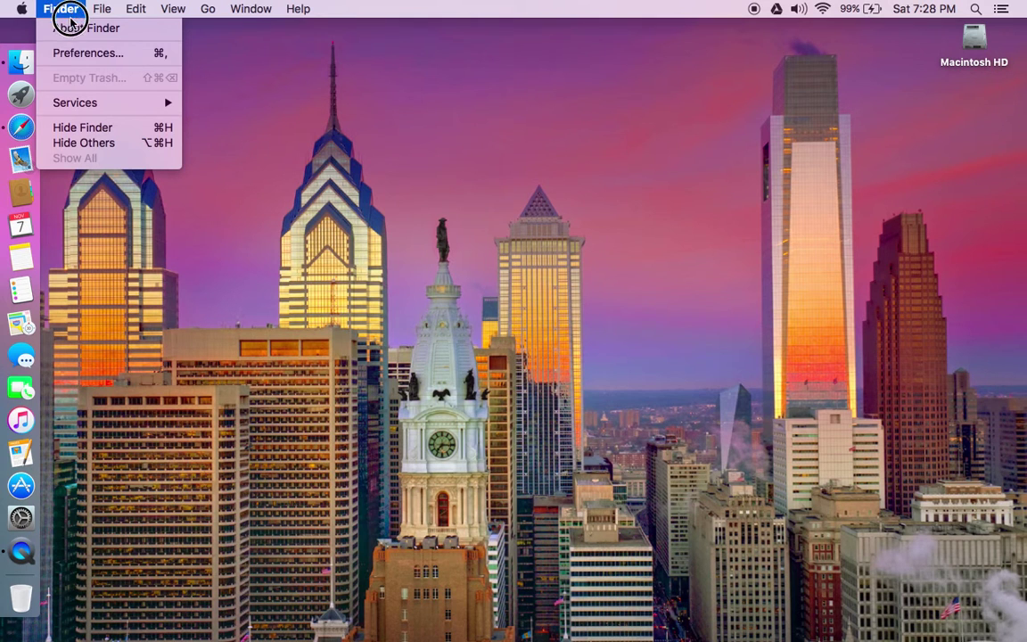
left_click(71, 54)
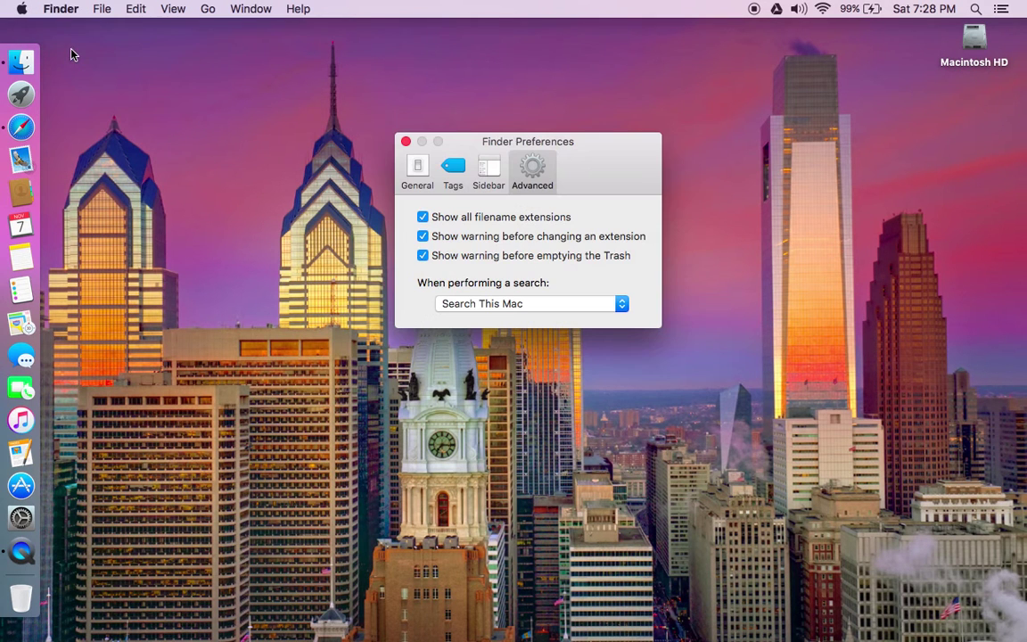
left_click(417, 169)
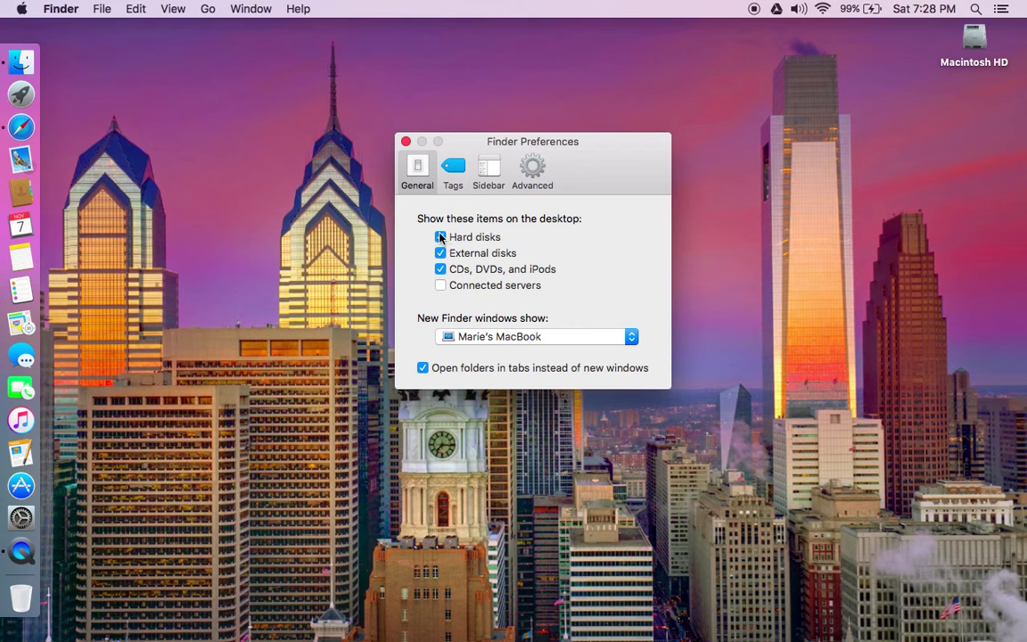
Step: Uncheck and recheck Hard disks on the desktop, then review the Tags pane
left_click(441, 237)
left_click(440, 237)
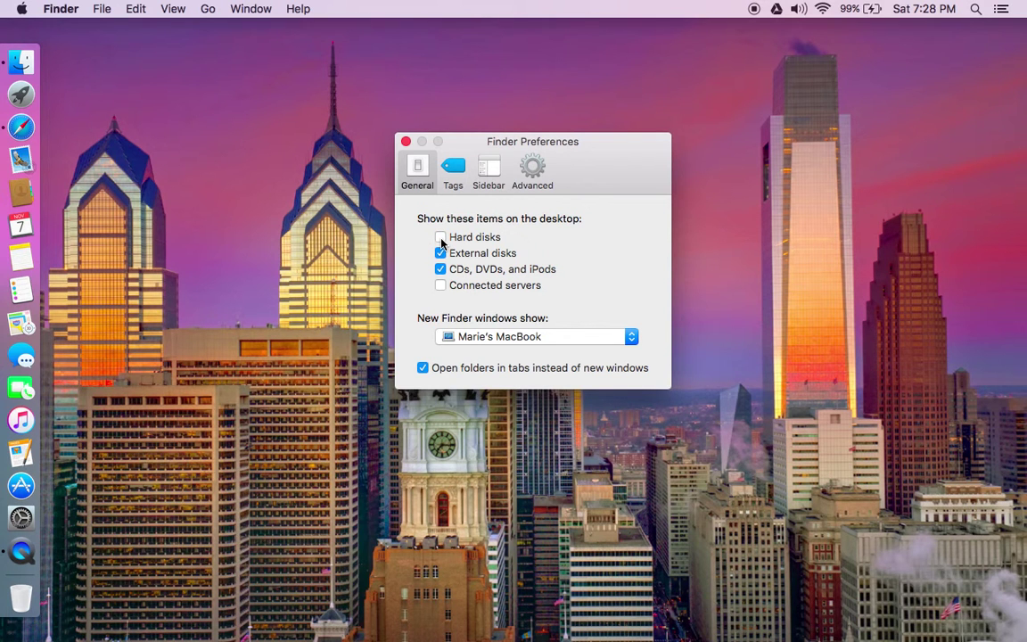
left_click(441, 237)
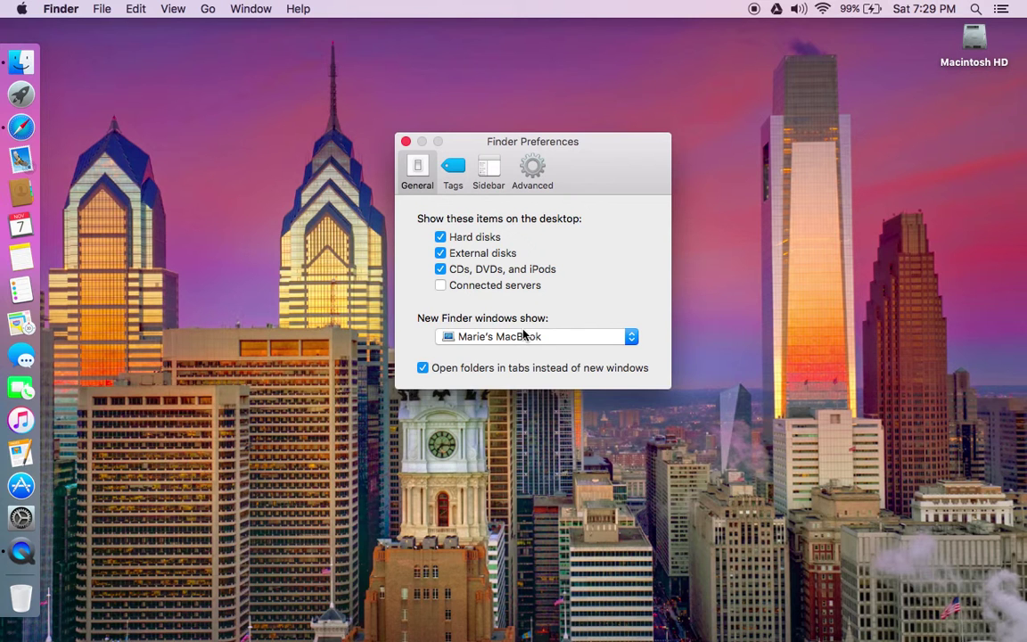
left_click(452, 168)
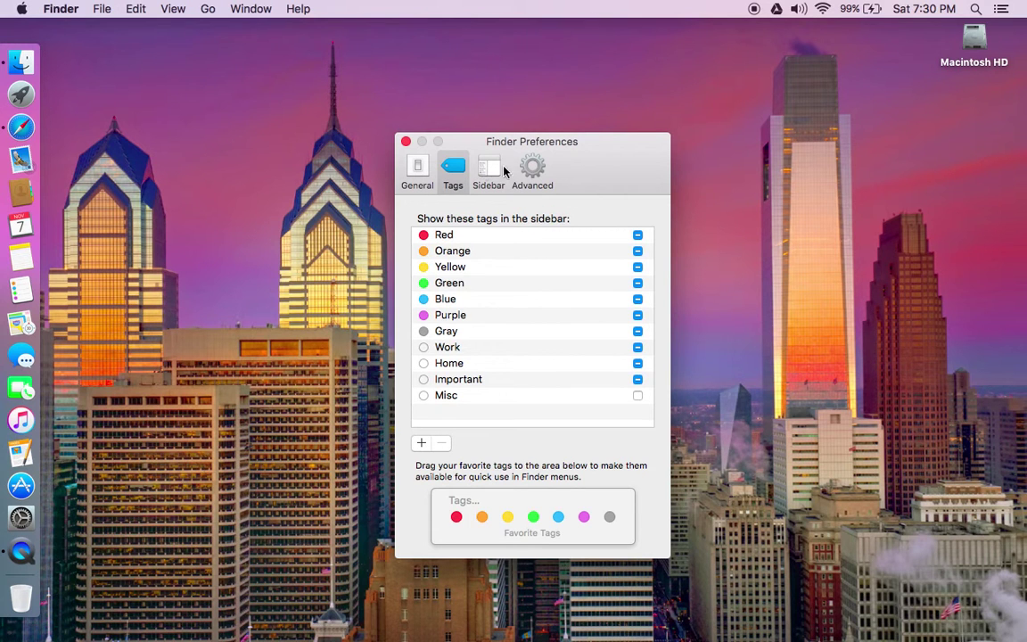
Step: Switch Finder Preferences to the Advanced pane to review extension and Trash warning options
left_click(530, 170)
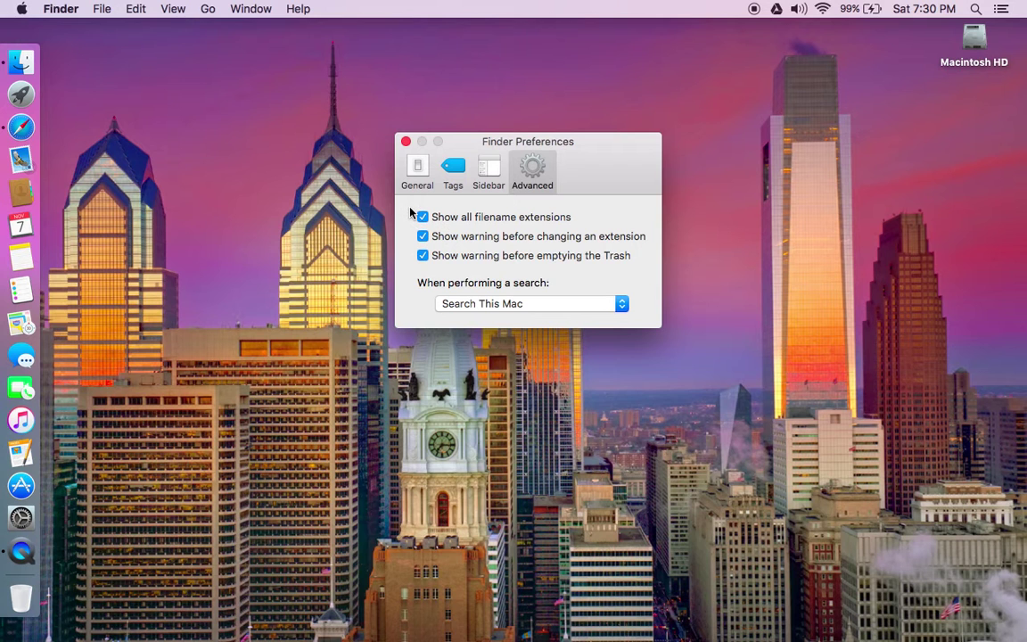
Step: Close Finder Preferences, open the desktop View Options, and enlarge icons to 44×44
left_click(405, 143)
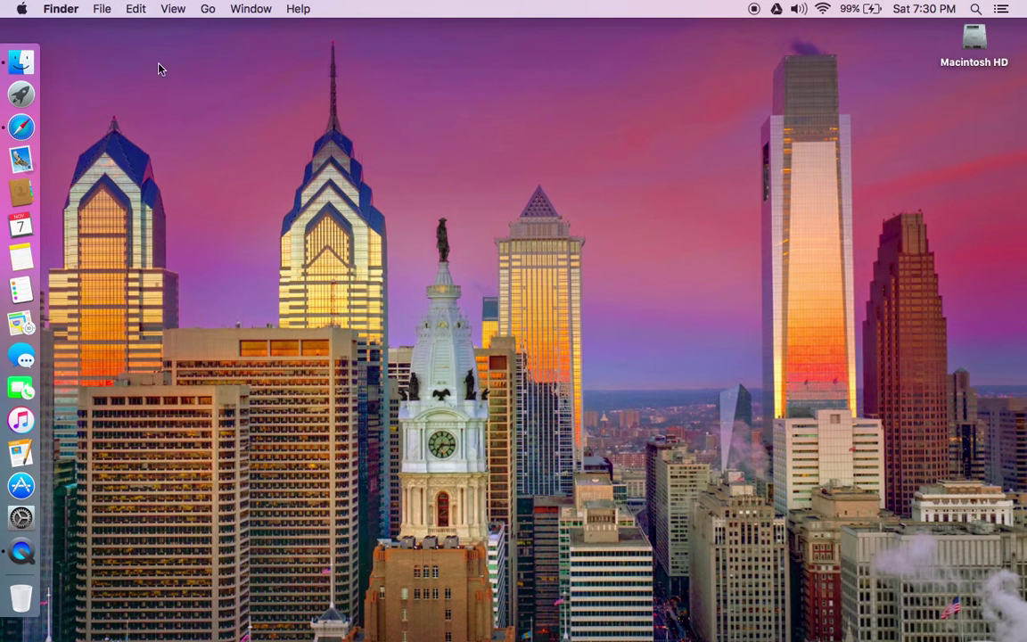
left_click_drag(170, 9, 221, 286)
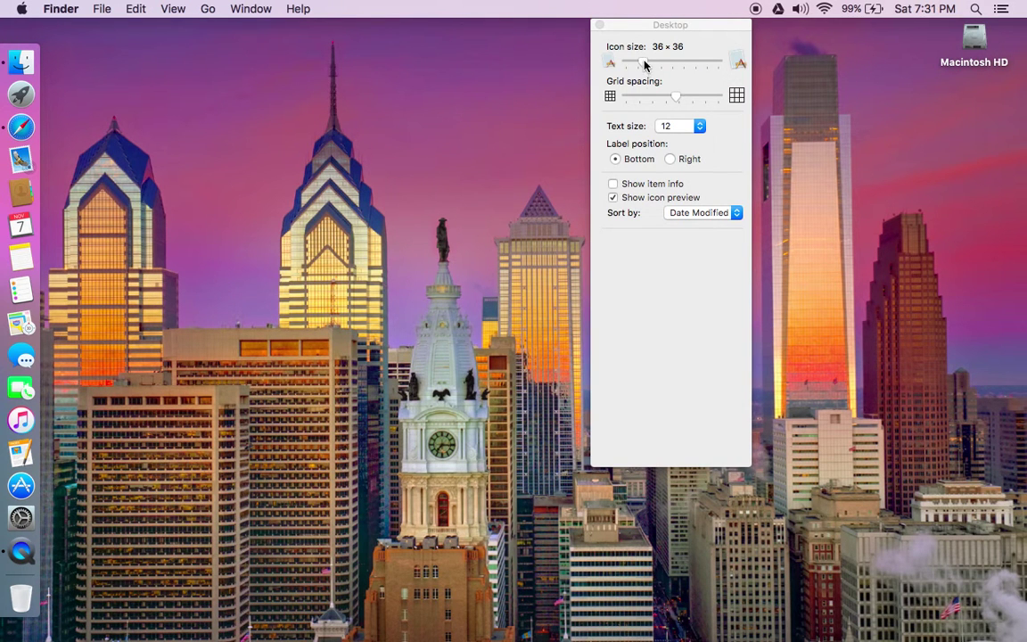
mouse_move(642, 63)
left_mouse_down()
mouse_move(744, 61)
mouse_move(683, 69)
mouse_move(627, 56)
mouse_move(667, 56)
mouse_move(653, 69)
left_mouse_up()
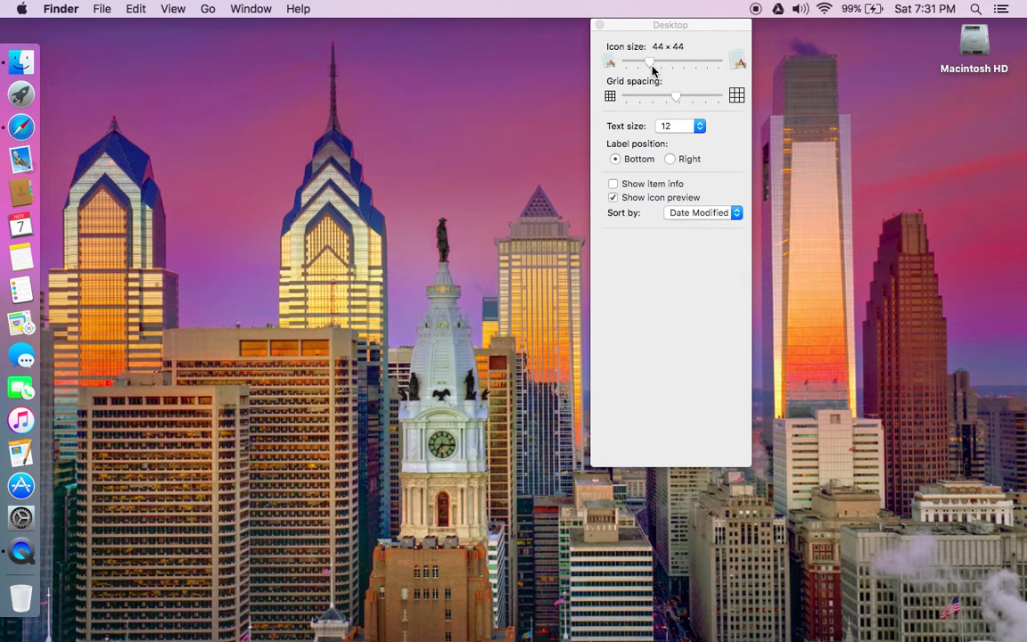
left_click(680, 127)
left_click(678, 140)
left_click(677, 129)
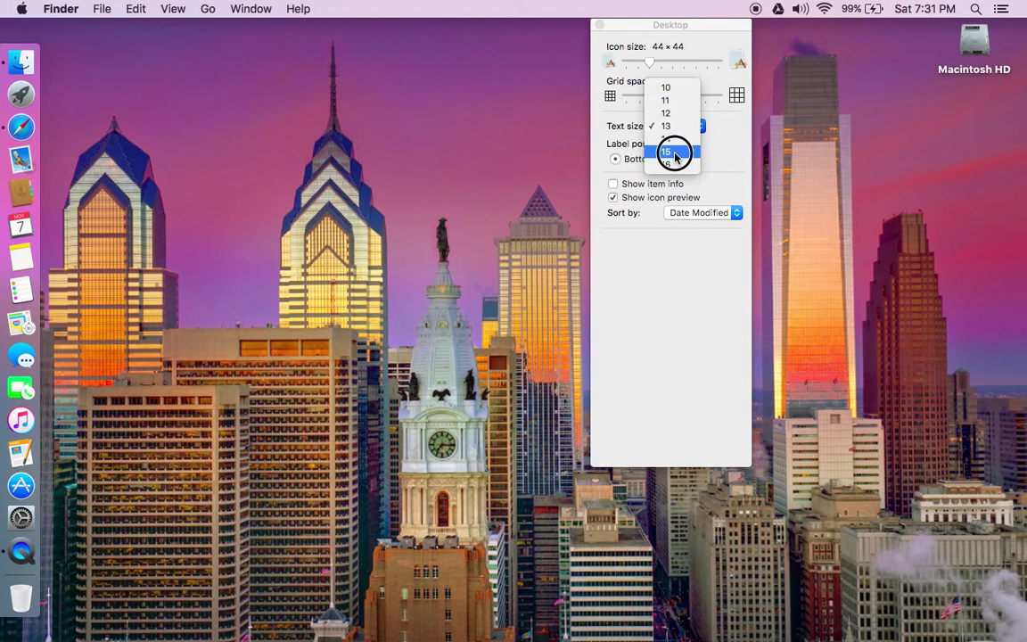
left_click(675, 155)
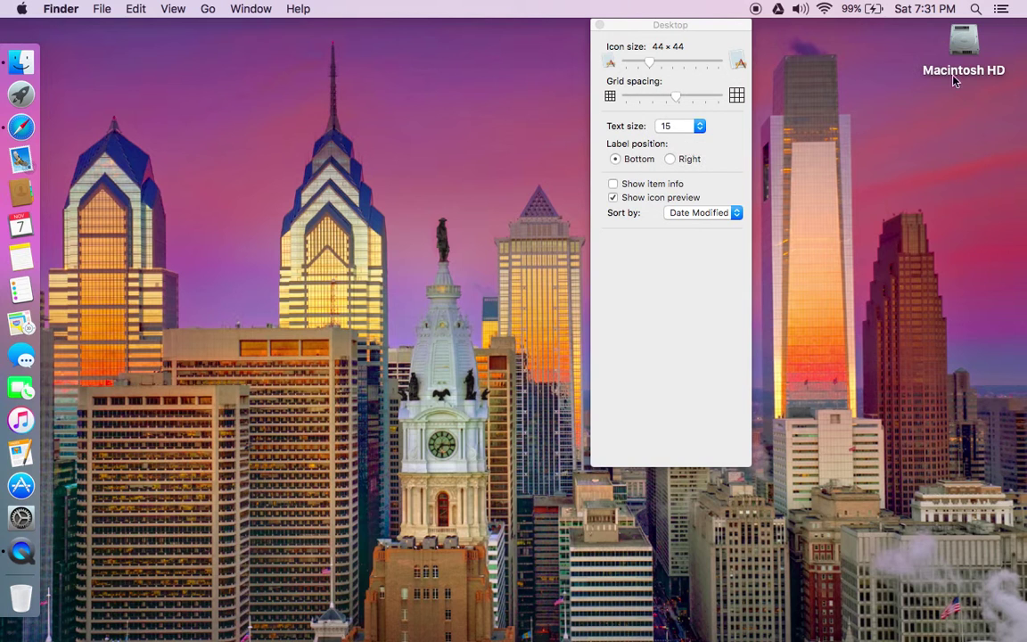
left_click(684, 126)
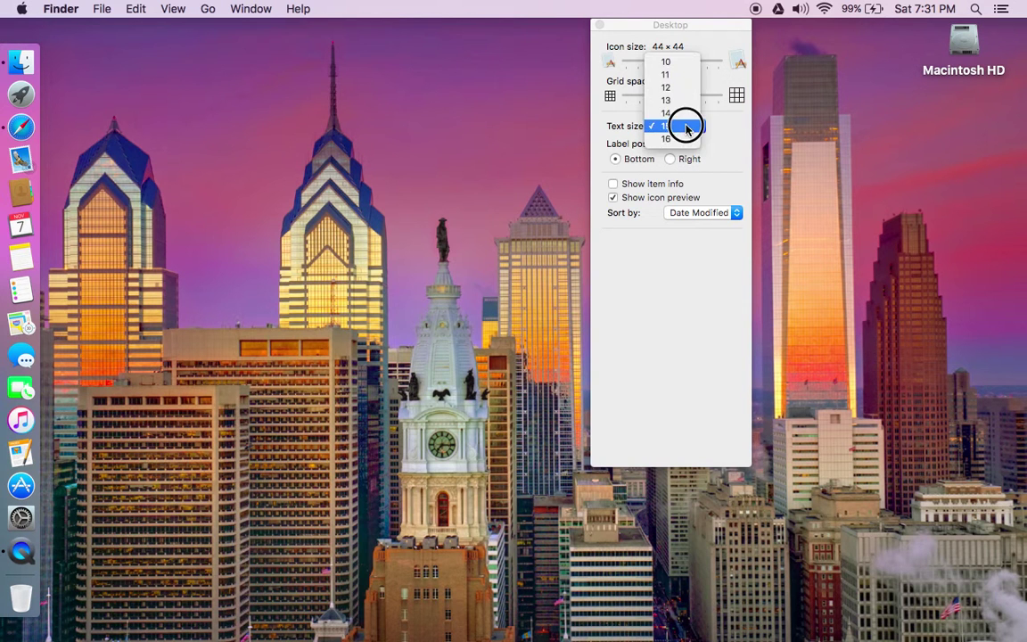
left_click(676, 89)
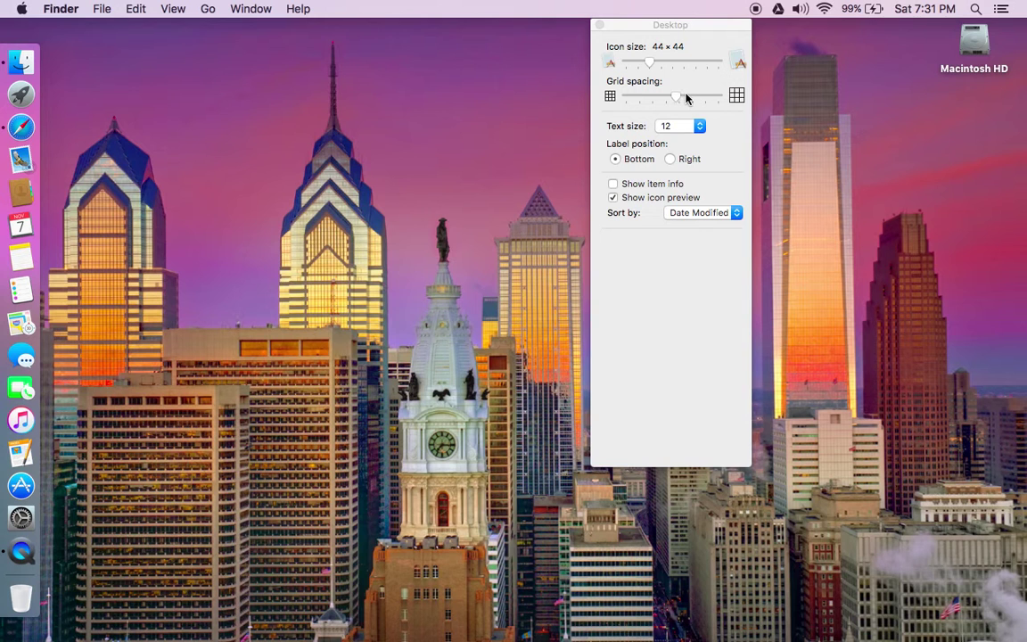
left_click(670, 159)
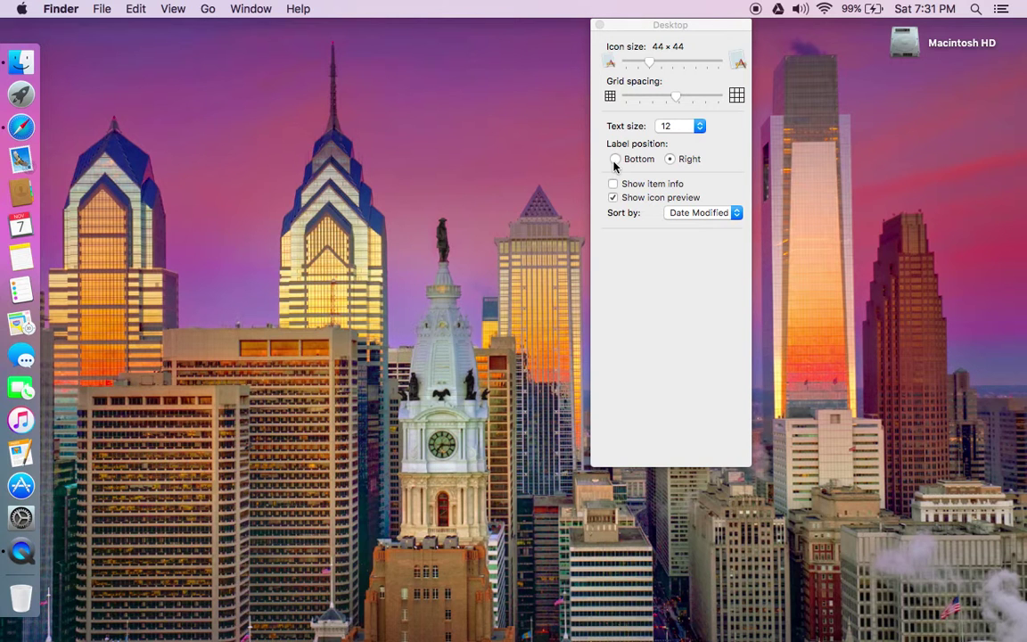
left_click(615, 160)
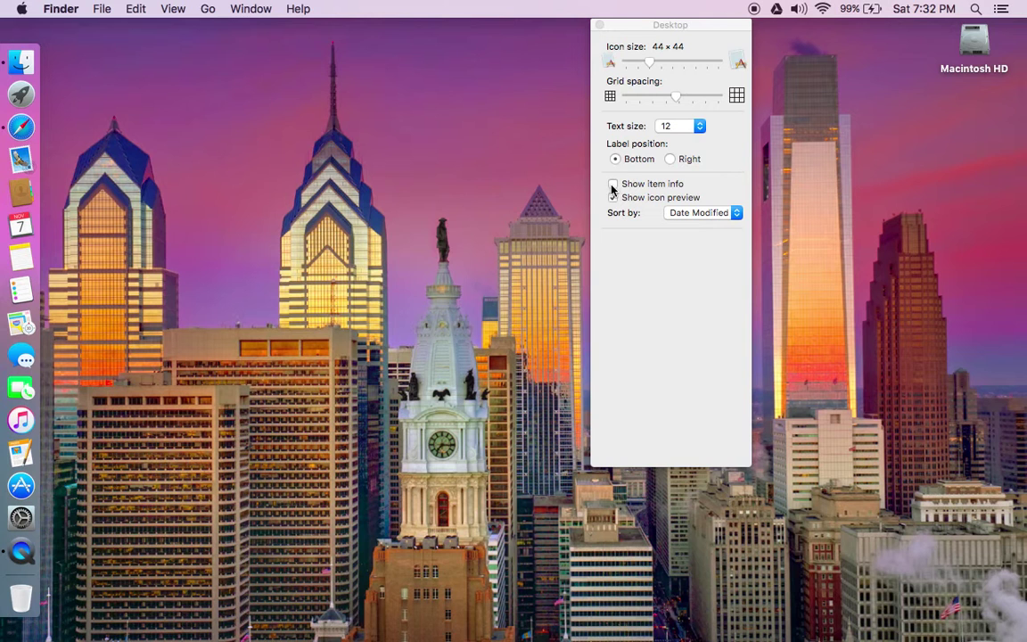
Step: Turn on item info under desktop icons, then open and close the Macintosh HD window
left_click(613, 186)
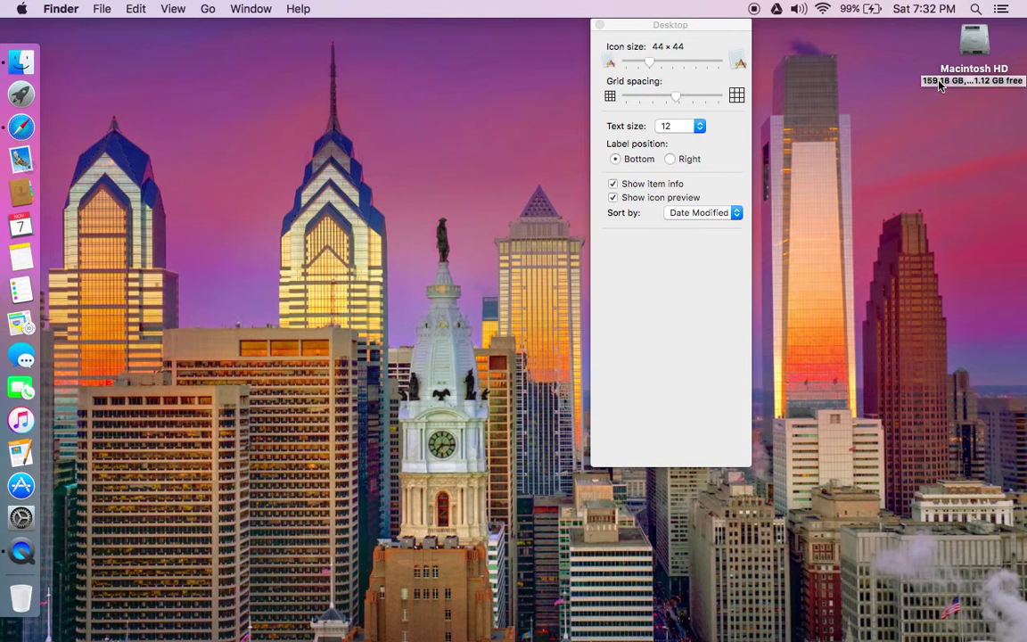
left_click(973, 47)
double_click(973, 47)
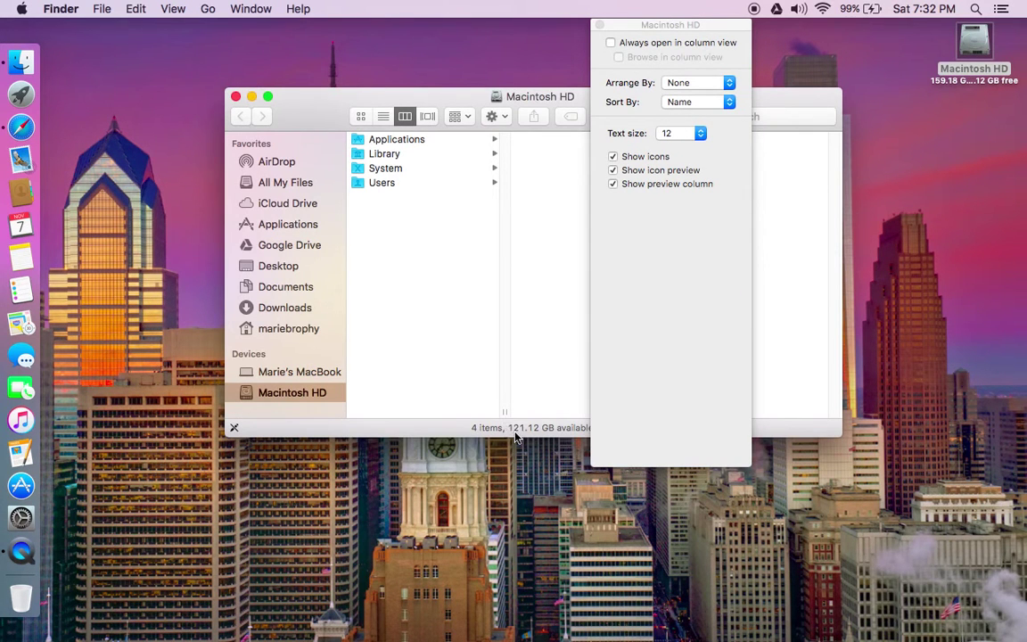
left_click(236, 98)
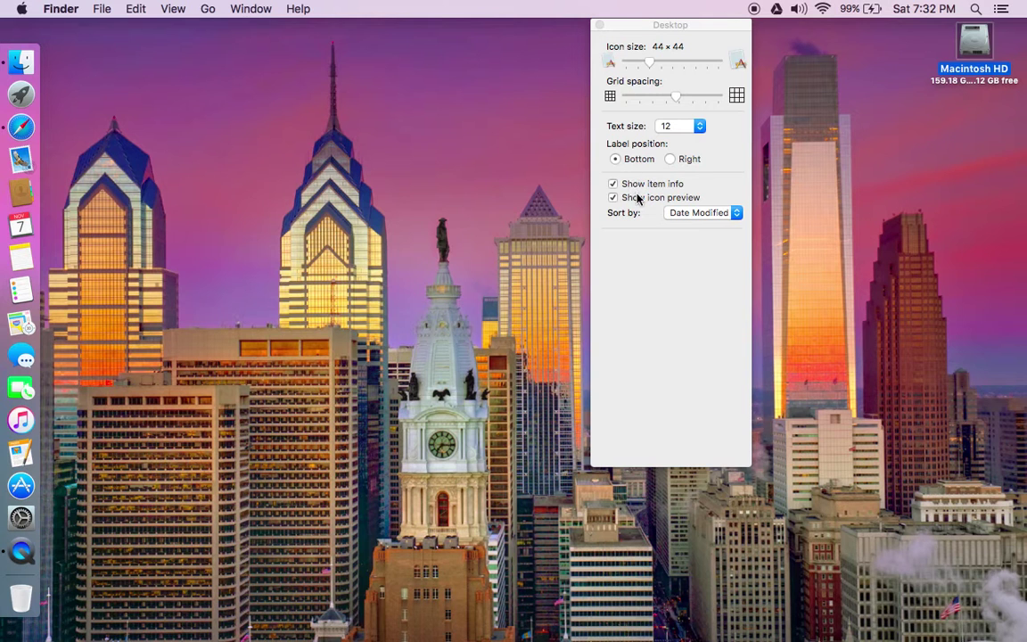
Step: Review the Sort by choices, keeping the desktop sorted by Date Modified
left_click(700, 214)
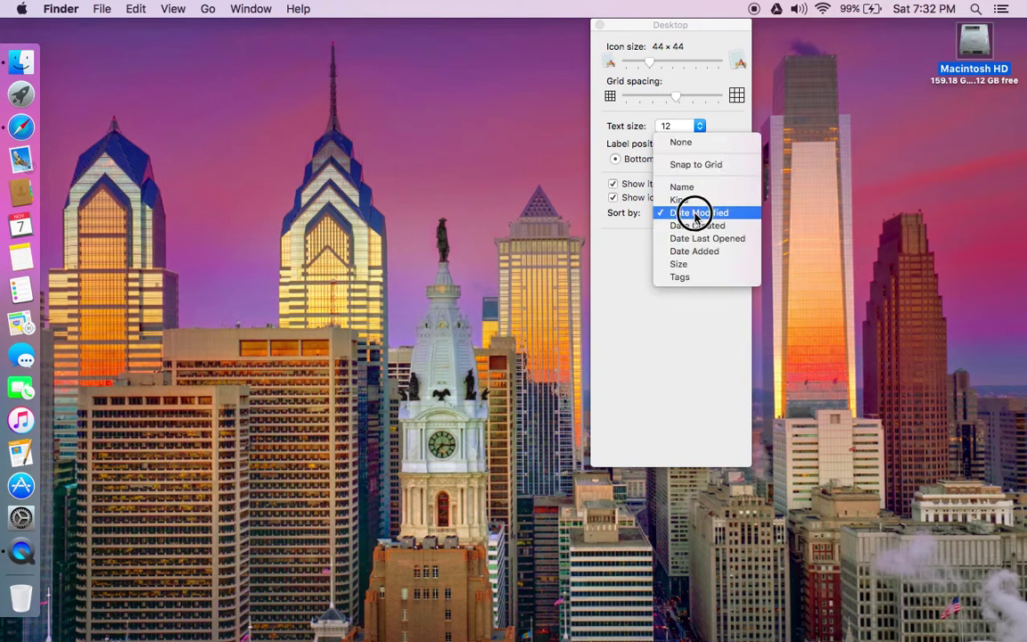
left_click(623, 236)
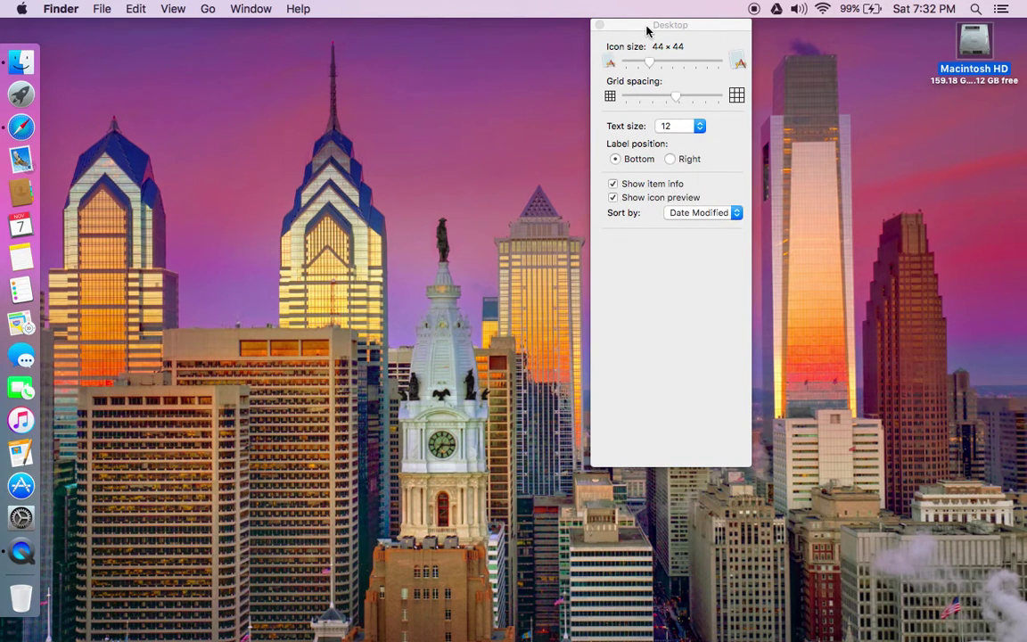
left_click_drag(648, 30, 747, 55)
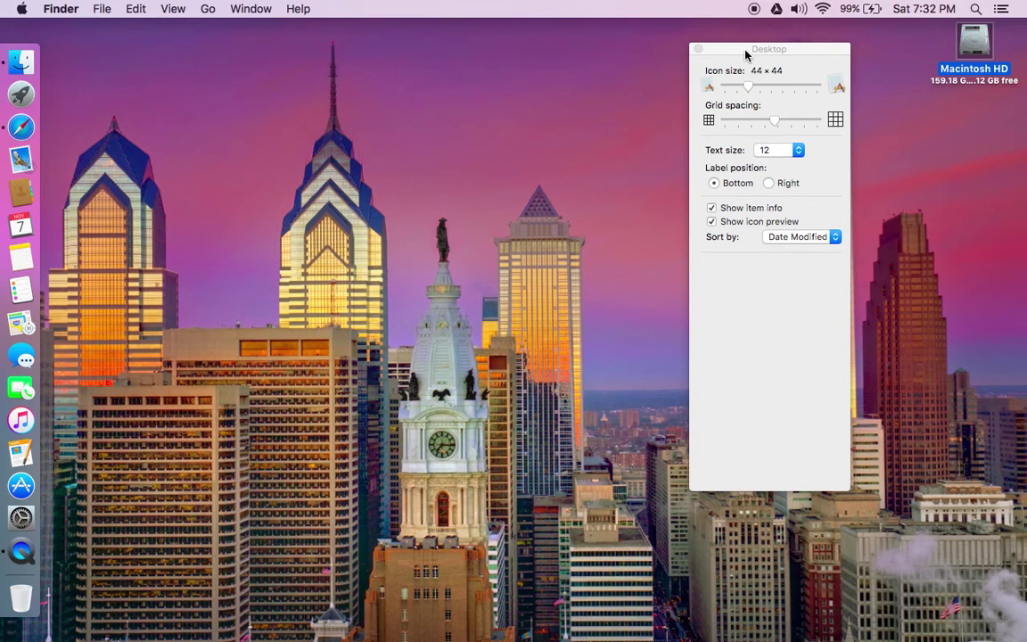
left_click(984, 141)
left_click(801, 236)
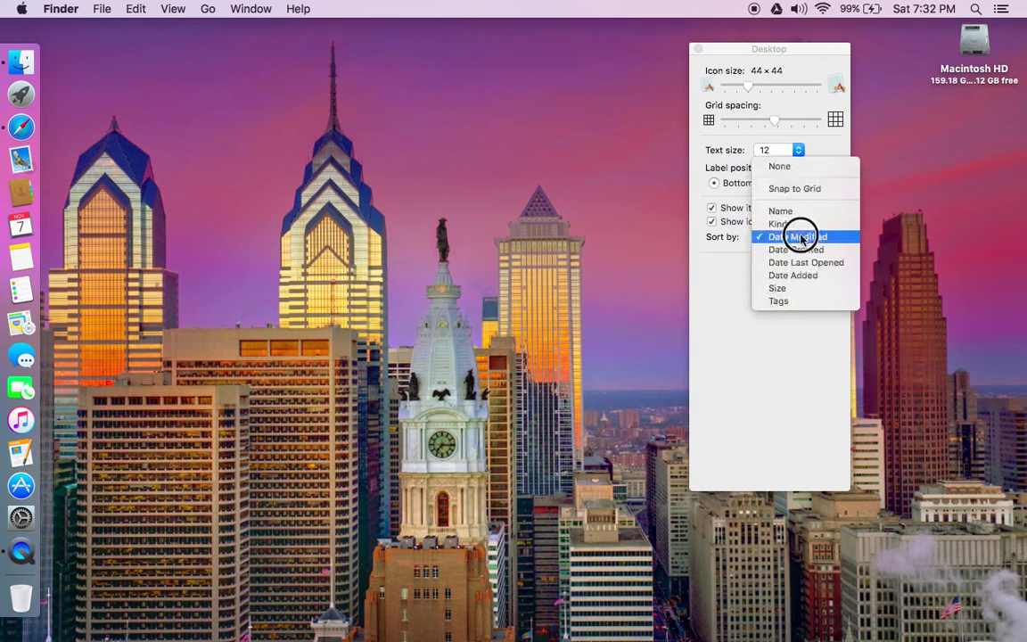
left_click_drag(801, 238, 713, 266)
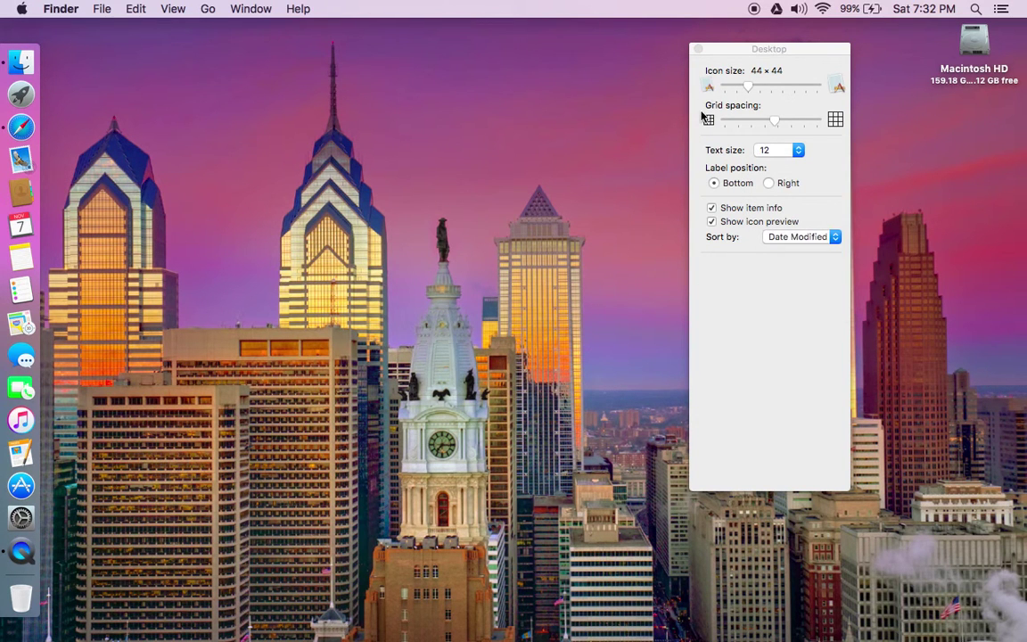
left_click(731, 51)
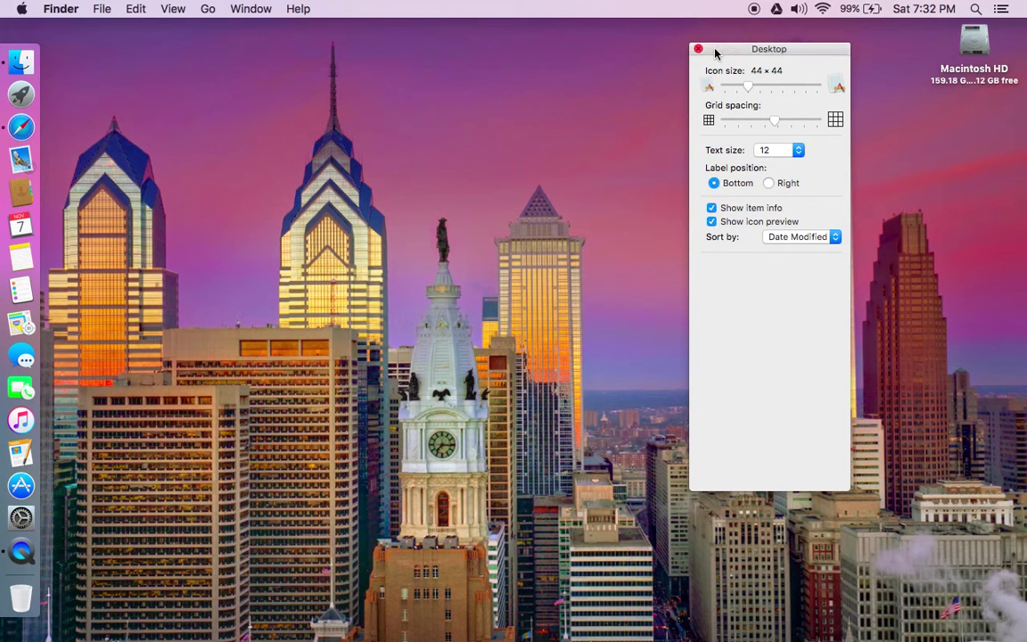
Step: Close View Options and confirm View > Sort By shows Date Modified without changing it
left_click(698, 49)
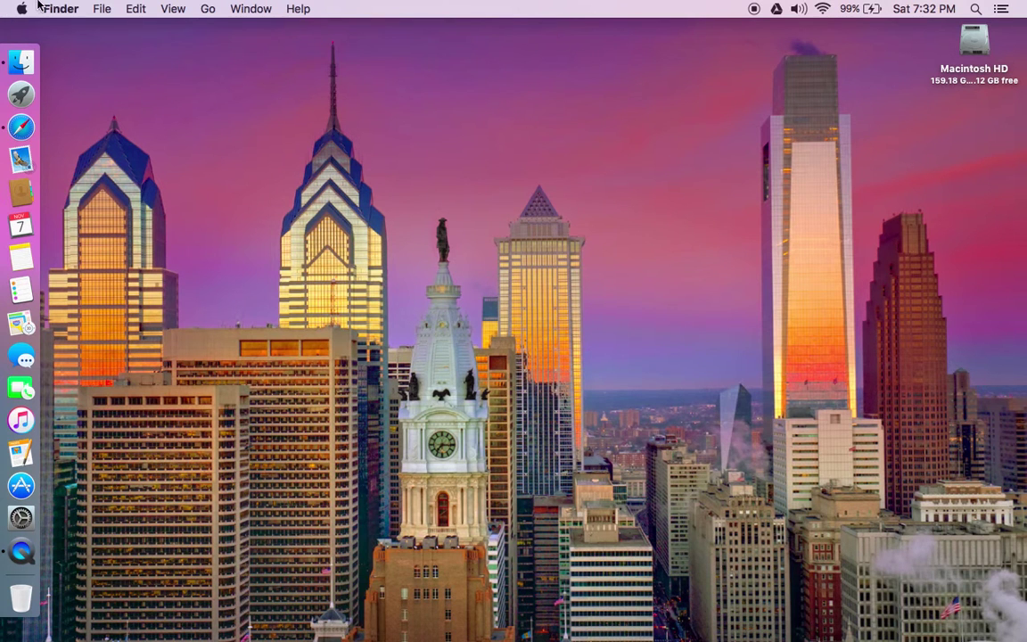
left_click(173, 9)
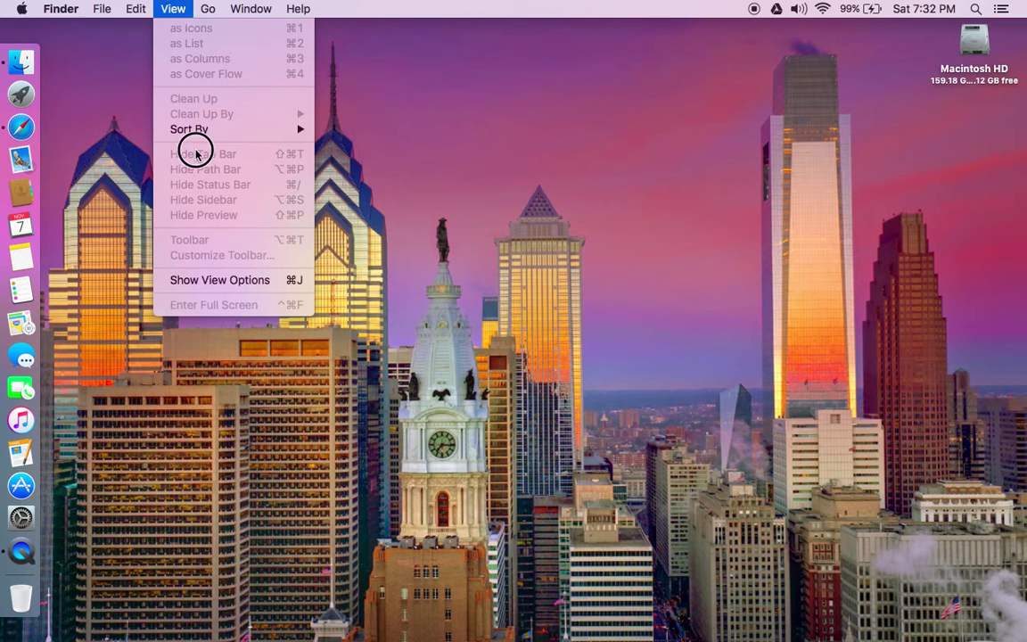
mouse_move(197, 137)
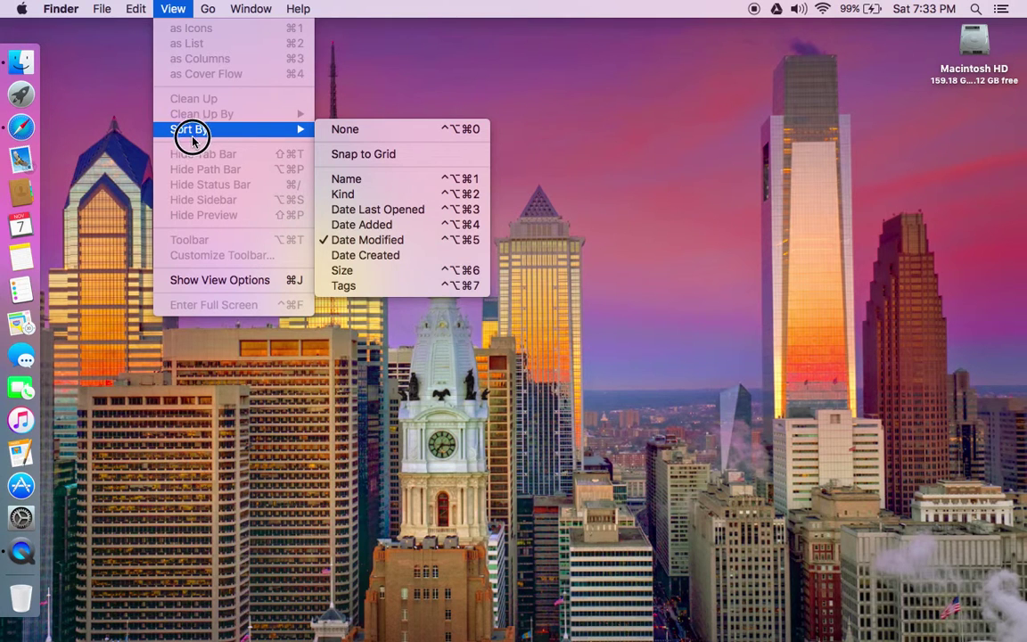
left_click(80, 152)
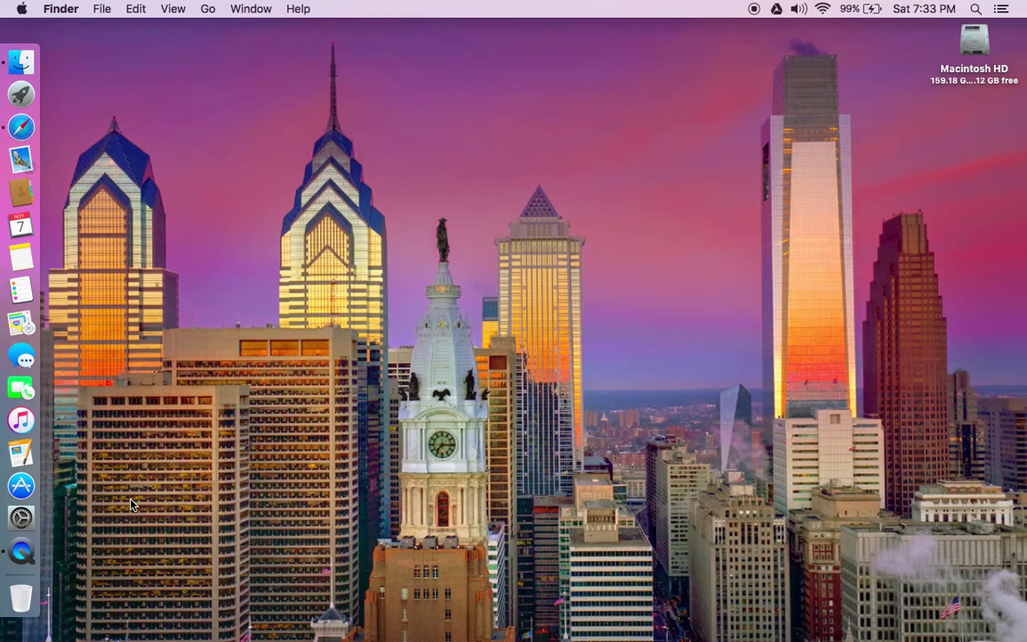
Step: Launch System Preferences from the Dock
left_click(18, 516)
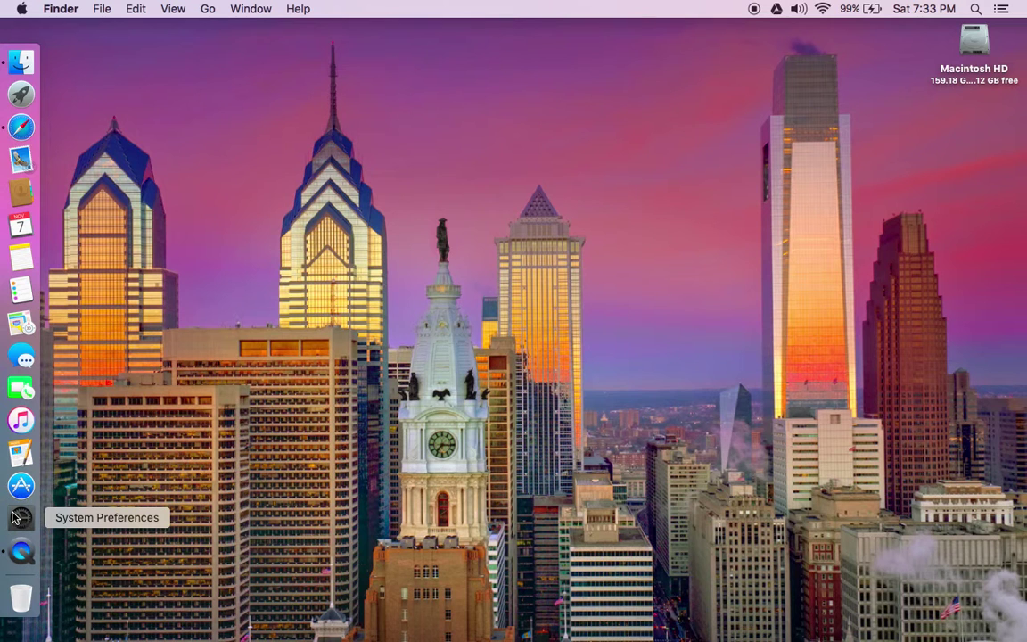
right_click(15, 516)
left_click(20, 519)
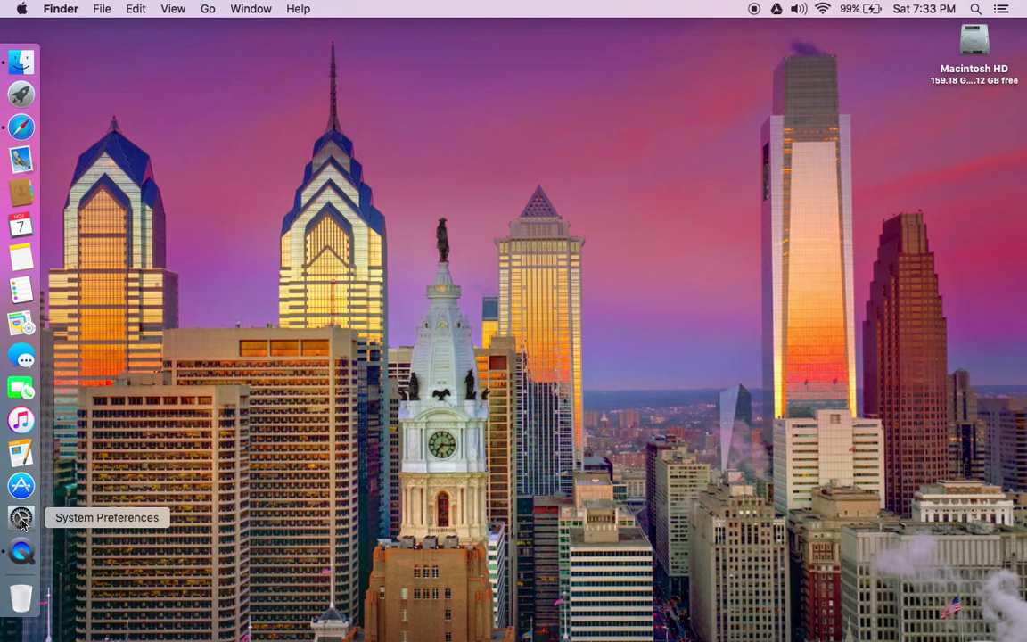
left_click(20, 521)
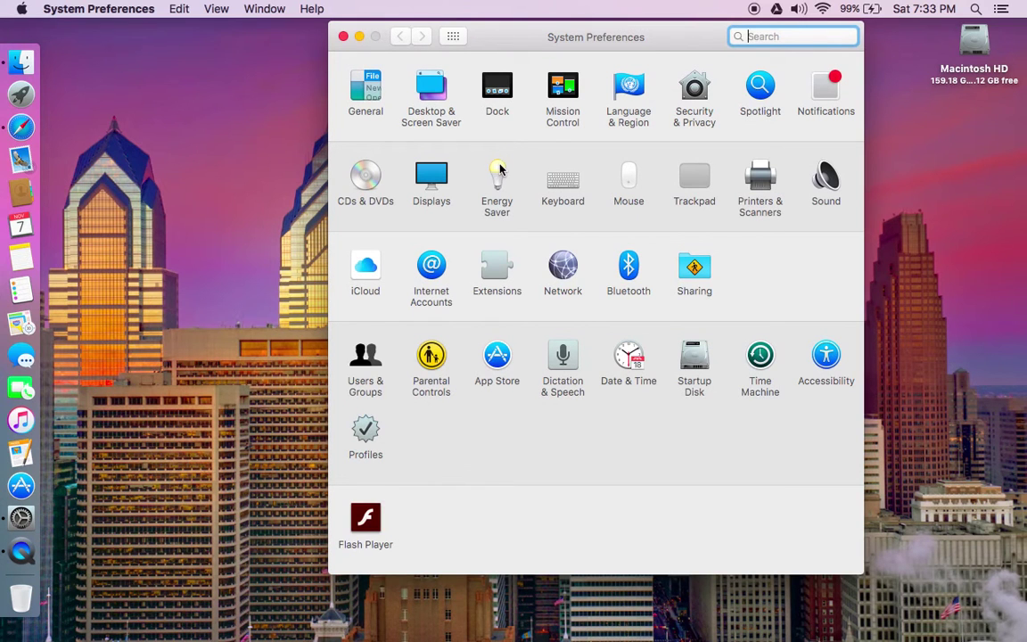
Step: Open Energy Saver and view the Battery sleep settings
left_click(499, 171)
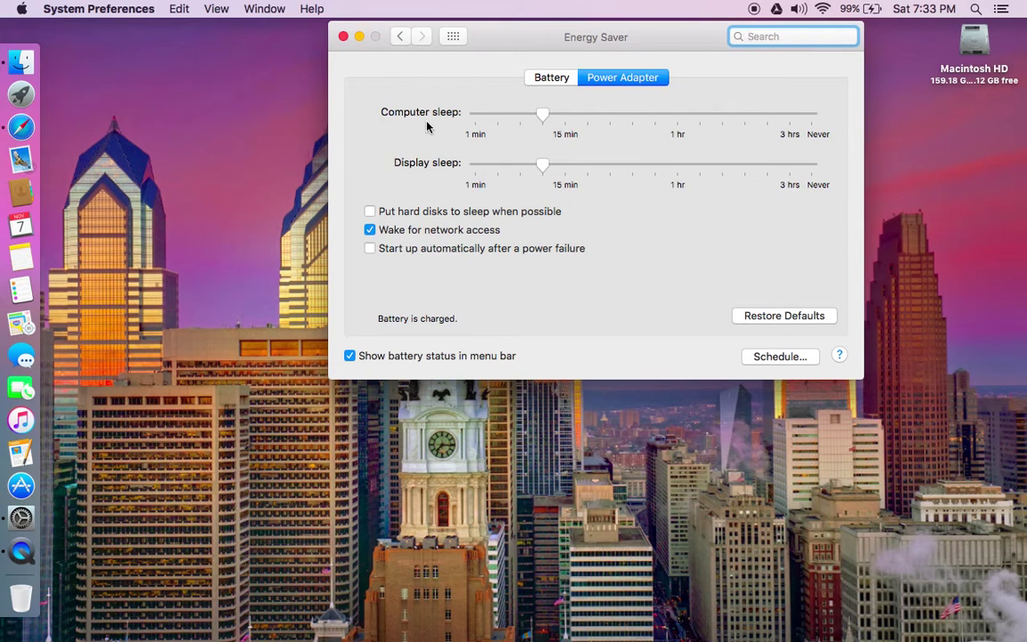
mouse_move(540, 119)
left_click(552, 78)
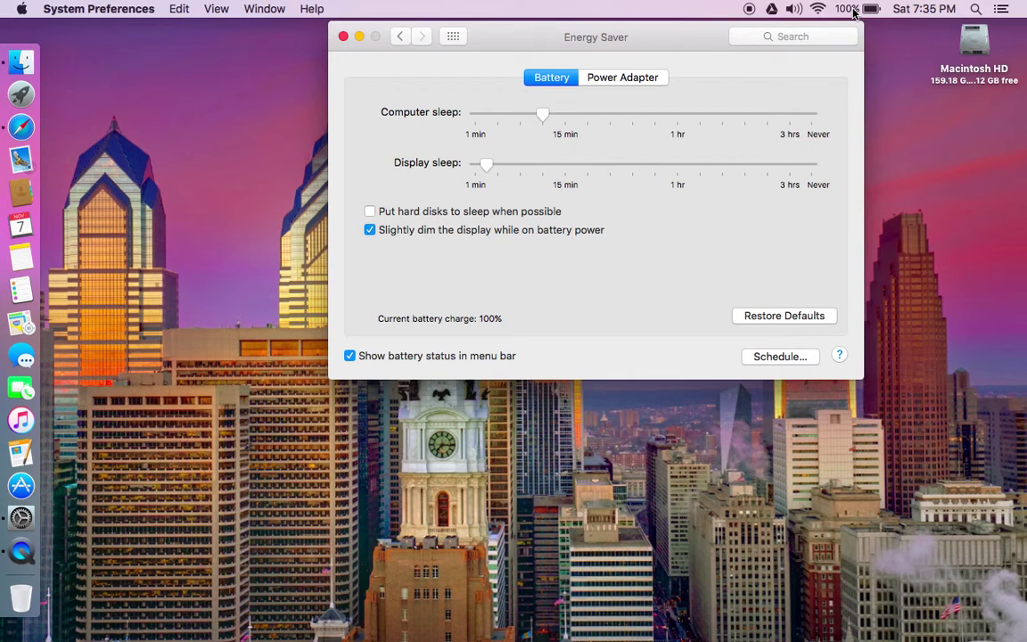
left_click(780, 356)
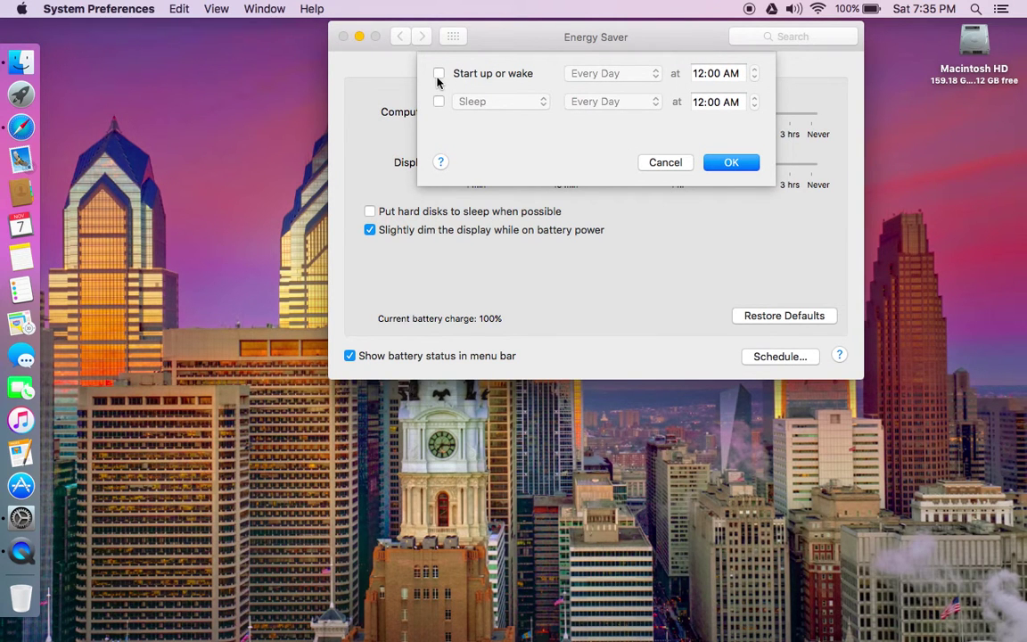
left_click(673, 166)
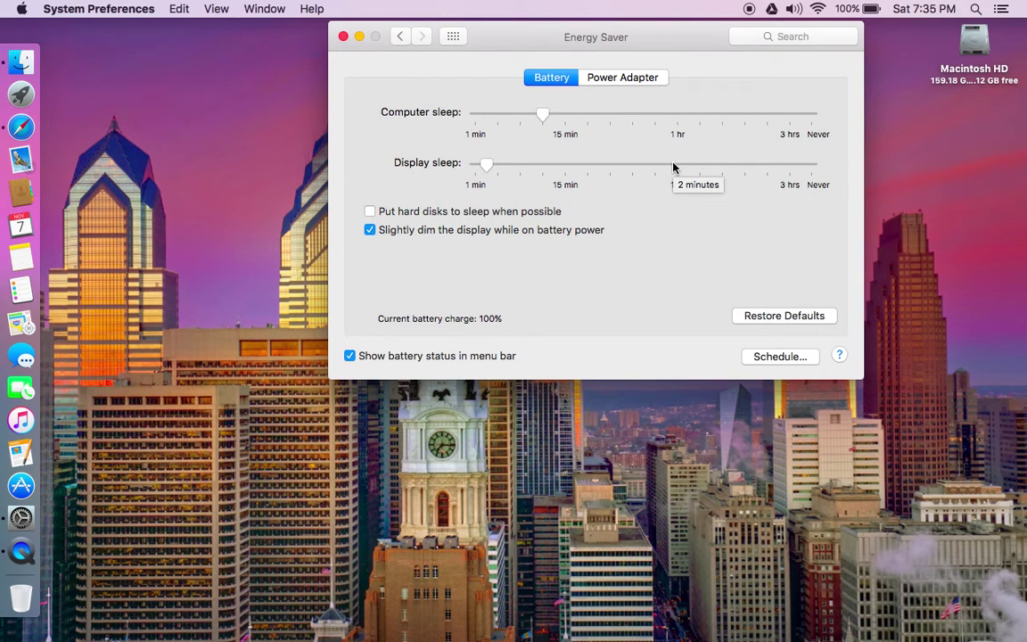
left_click(454, 36)
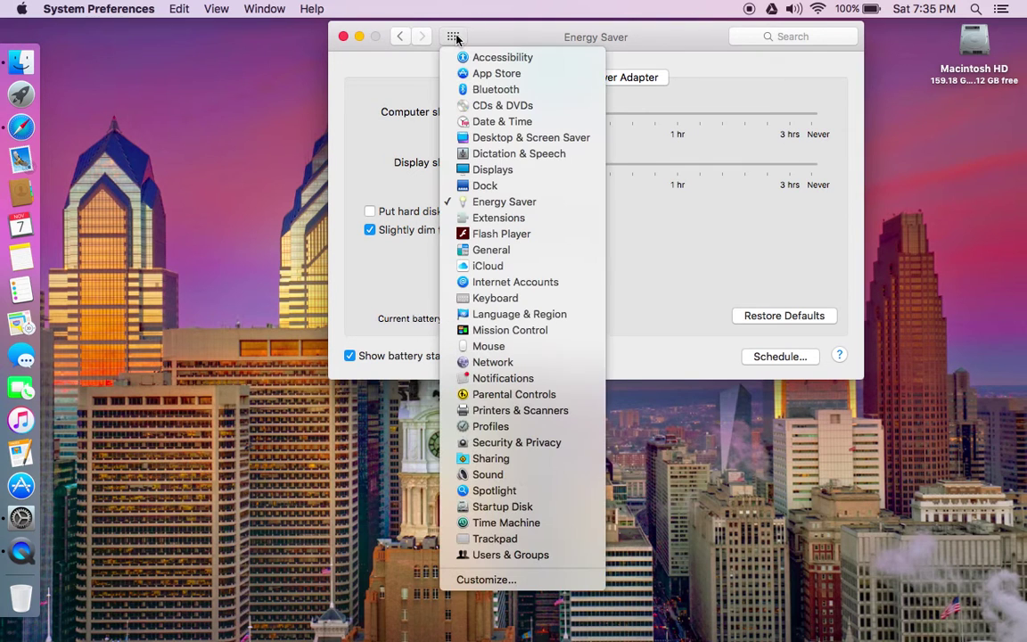
Step: Return to all preference panes, open Trackpad settings, then close System Preferences
left_click(454, 37)
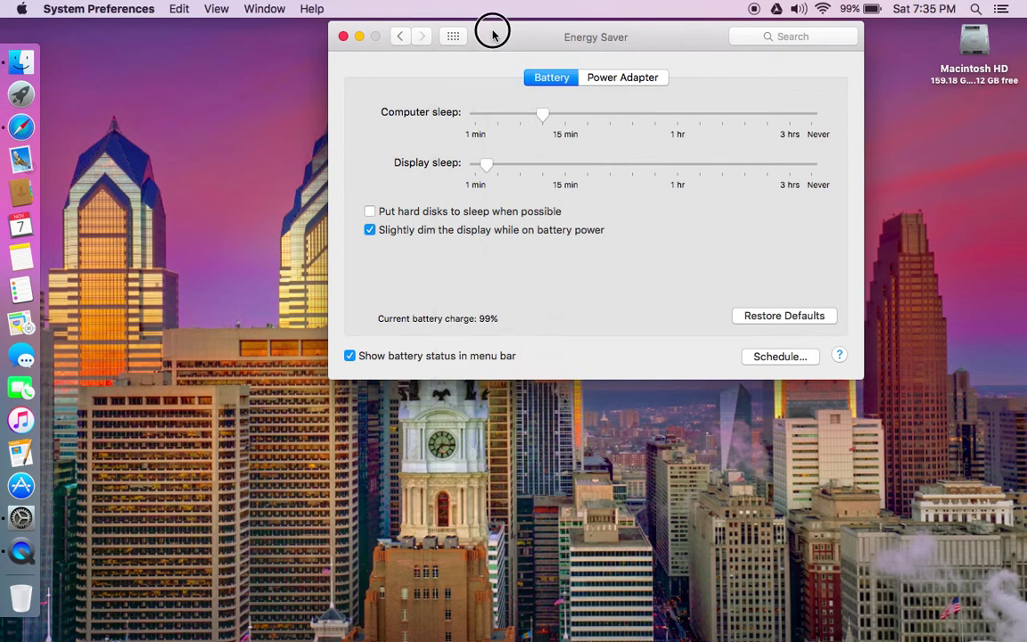
left_click(447, 40)
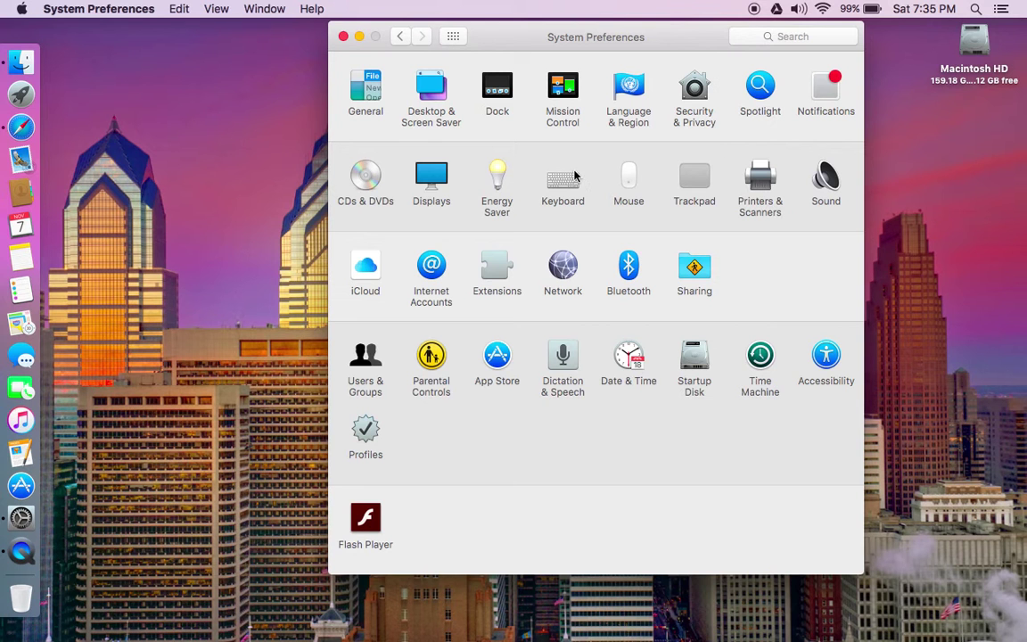
left_click(696, 181)
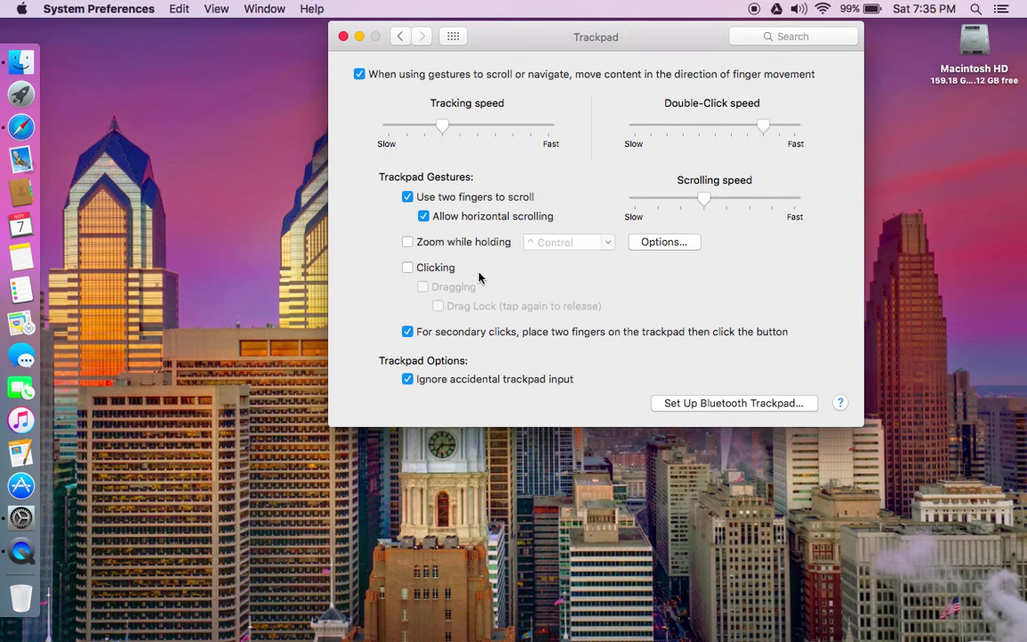
left_click(343, 37)
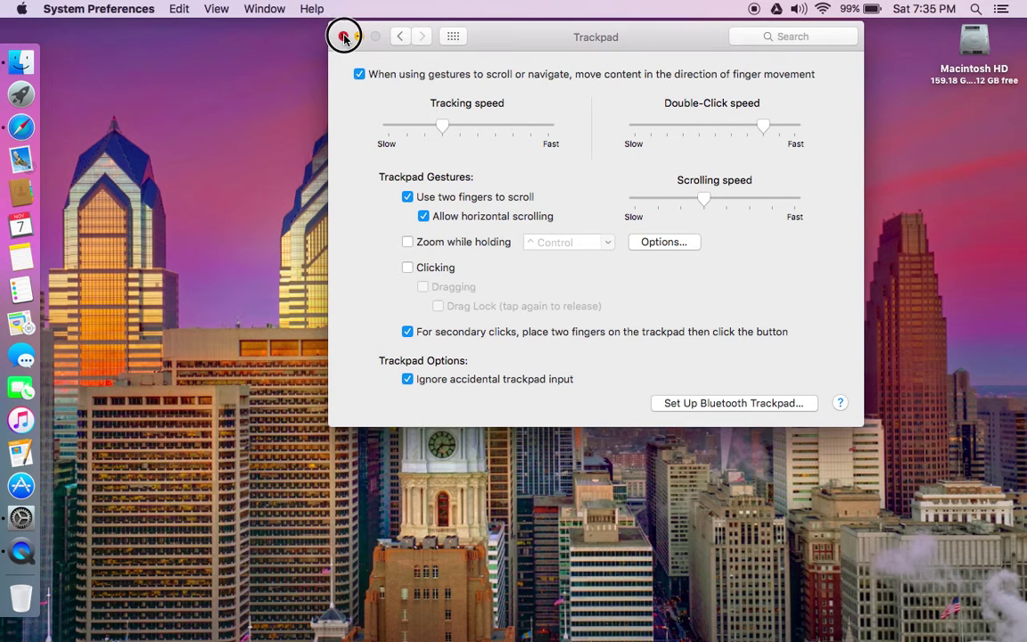